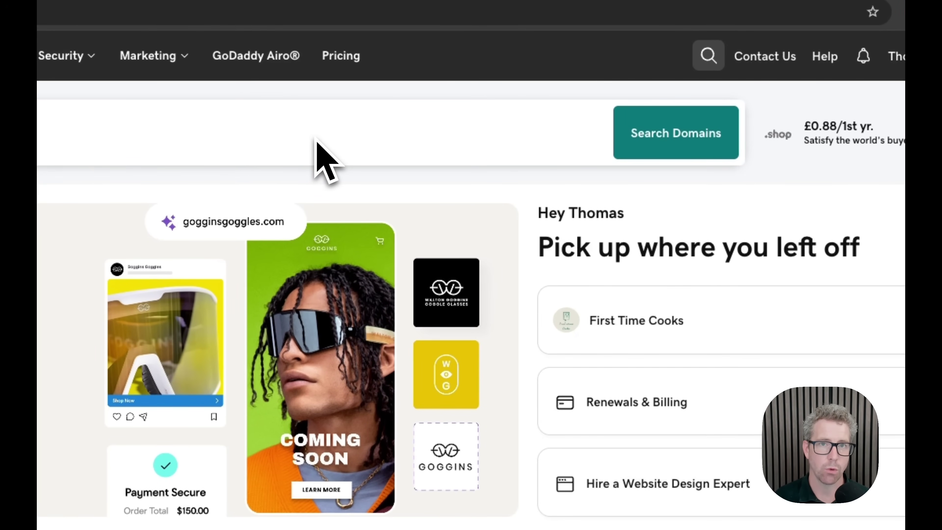
- Open the First Time Cooks site dashboard and review its performance figures
left_click(631, 345)
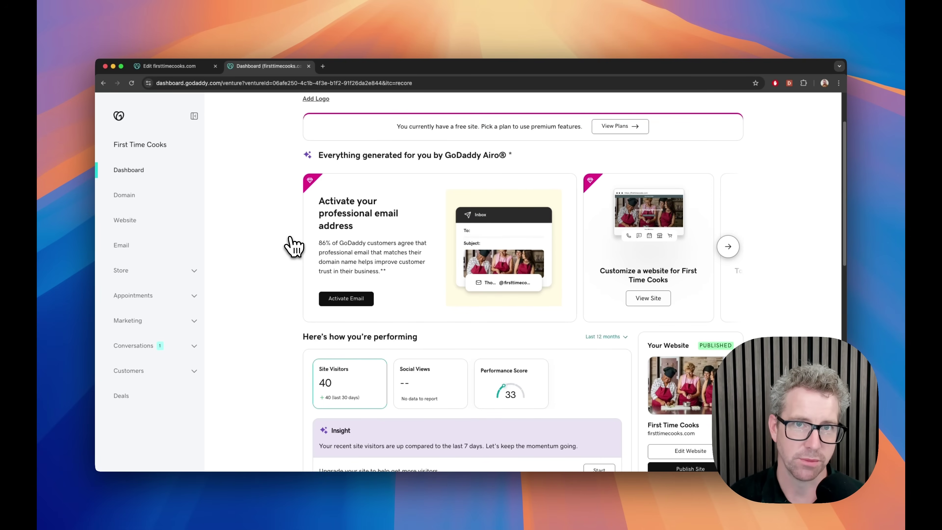
scroll(294, 245, "up", 3)
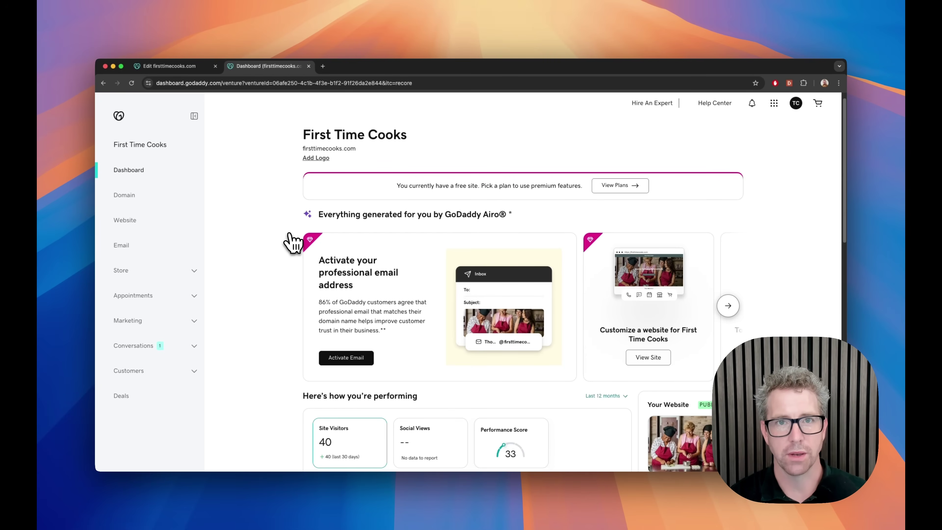
scroll(293, 243, "down", 2)
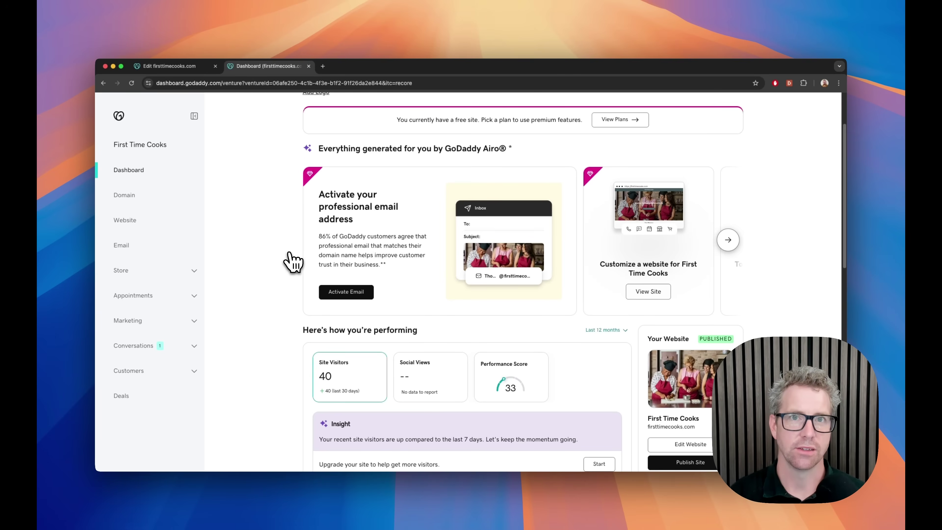
scroll(301, 249, "down", 5)
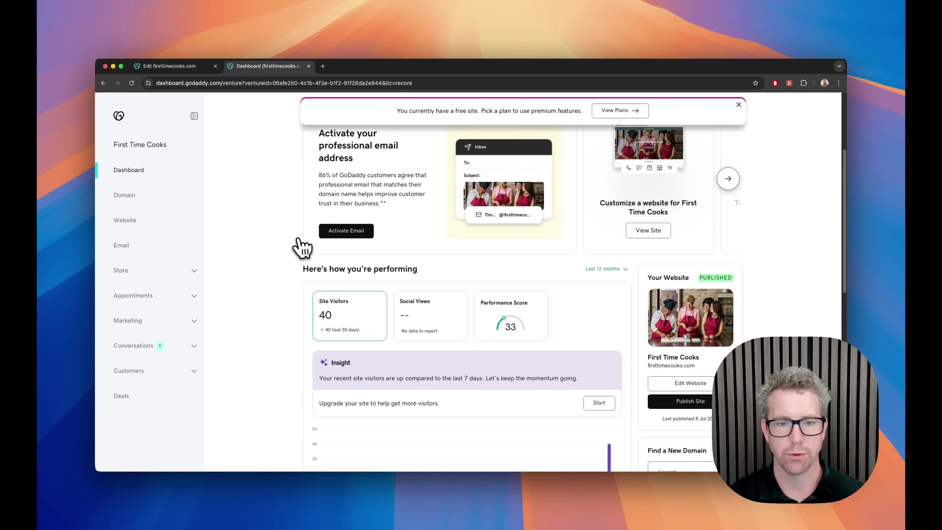
scroll(501, 305, "down", 3)
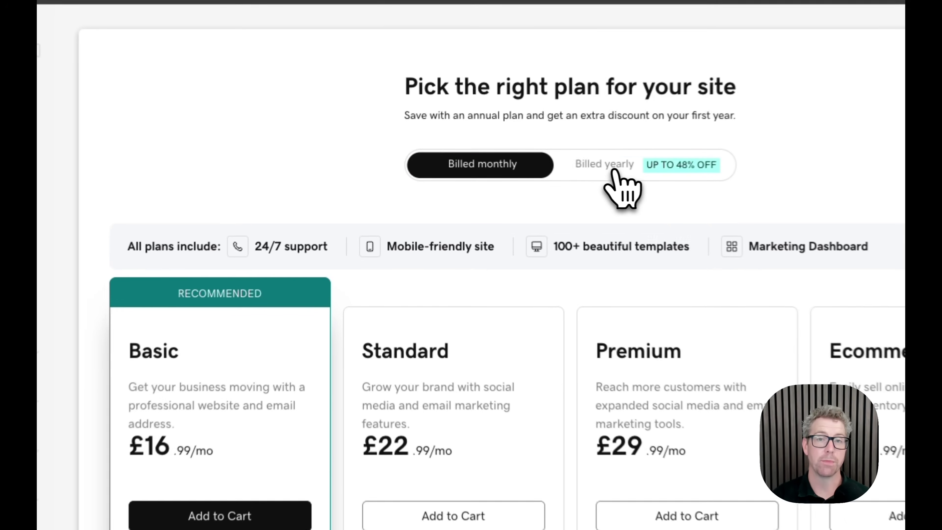
- Switch the plan pricing to Billed yearly to show £7, £9, £11 and £14 monthly
left_click(613, 170)
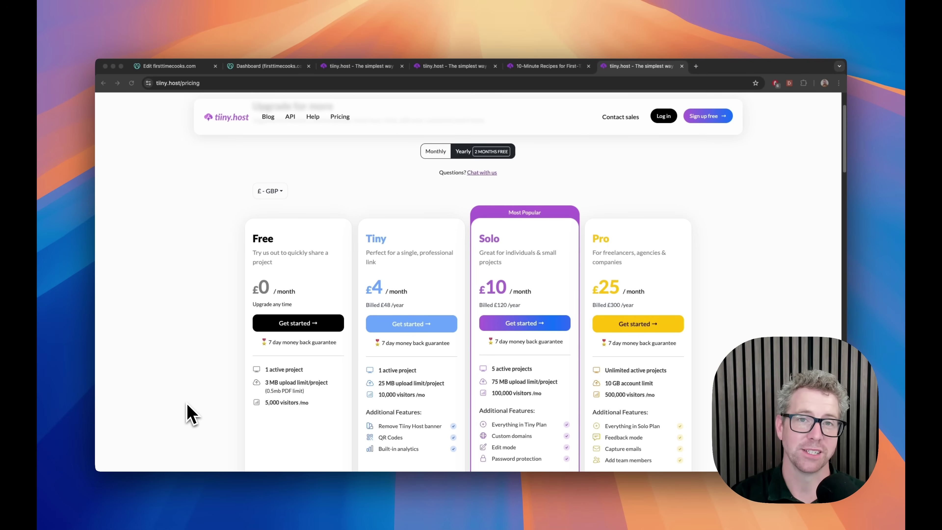
scroll(321, 257, "down", 1)
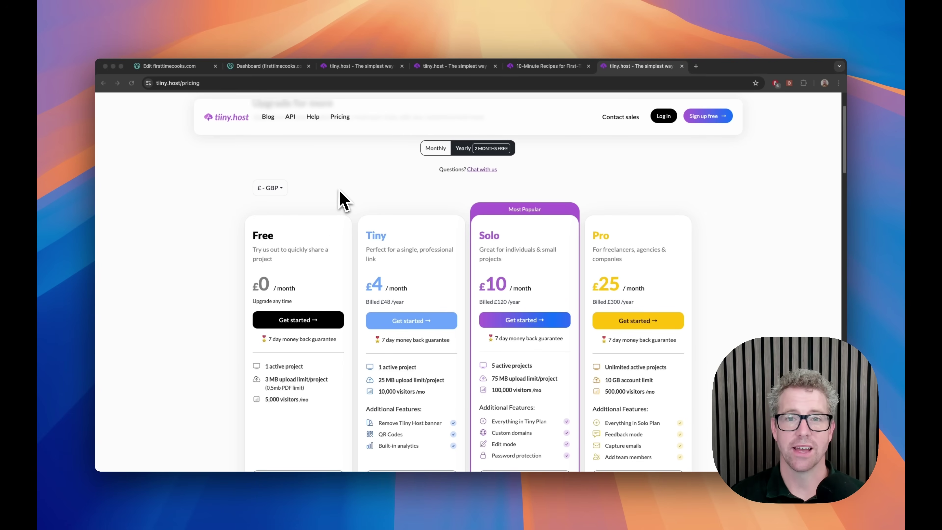
scroll(341, 191, "down", 1)
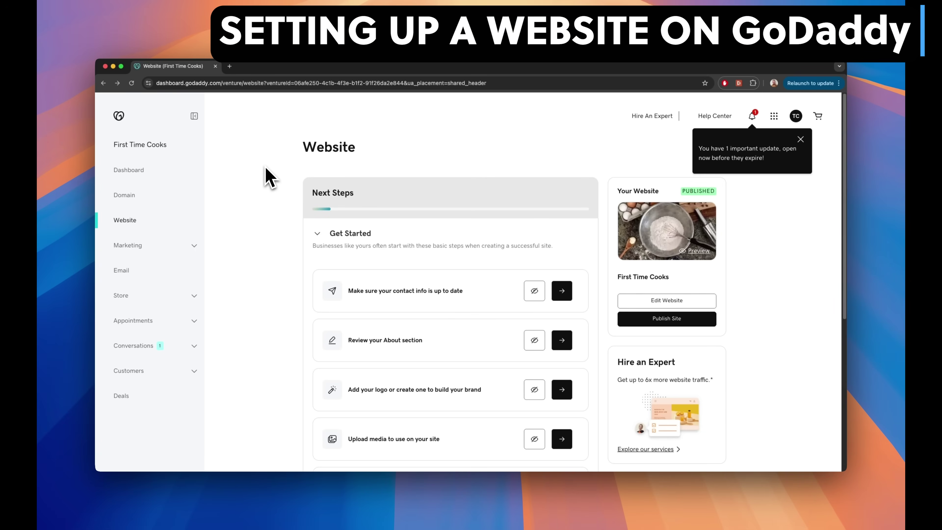
- Dismiss the update notice and review the homepage's hero, mission, gallery and contact sections in the editor
left_click(800, 139)
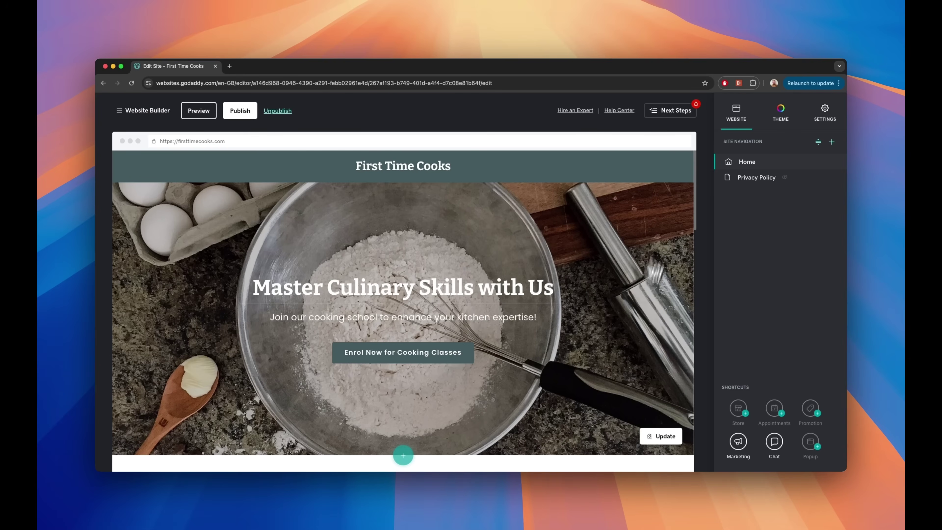
scroll(538, 347, "down", 2)
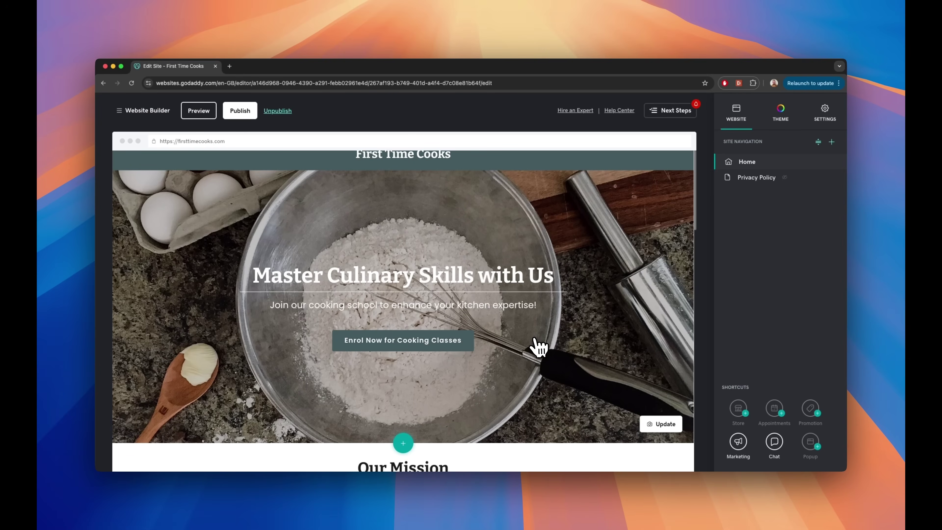
scroll(537, 347, "down", 2)
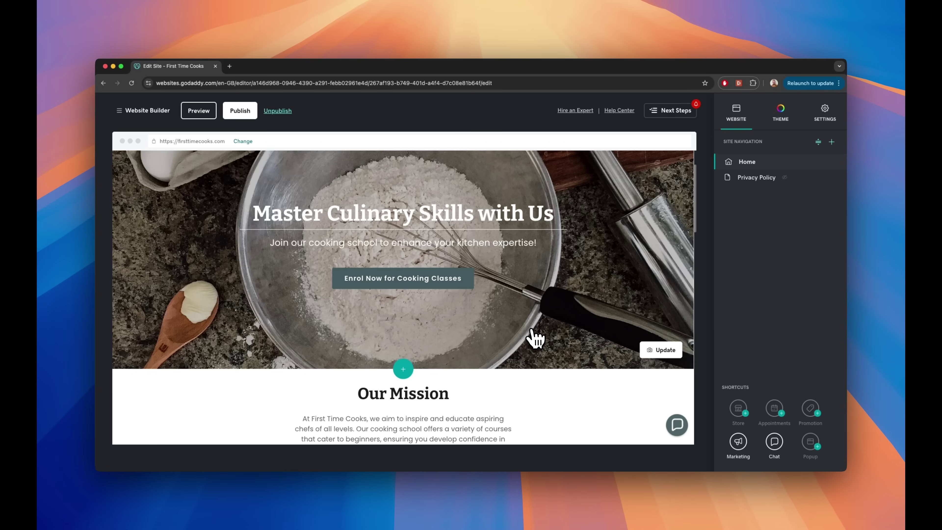
scroll(536, 336, "down", 5)
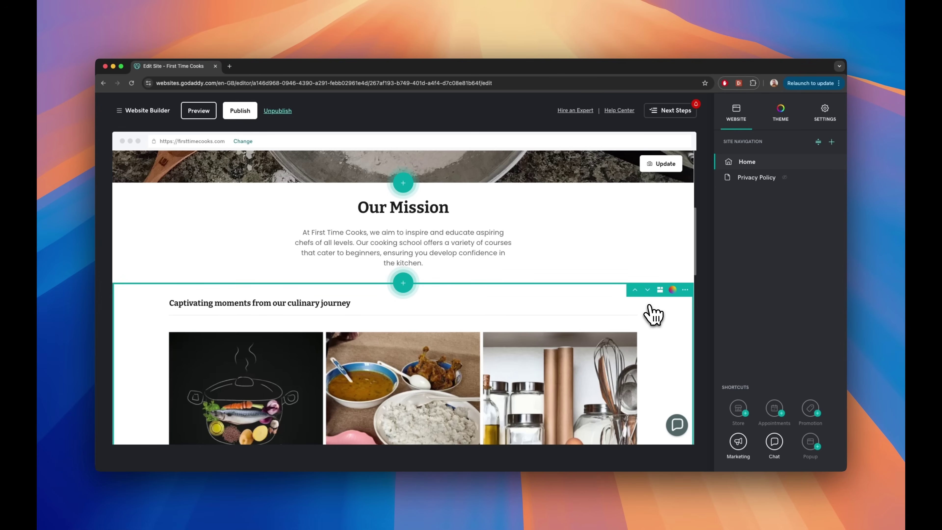
scroll(643, 307, "down", 10)
scroll(627, 317, "down", 10)
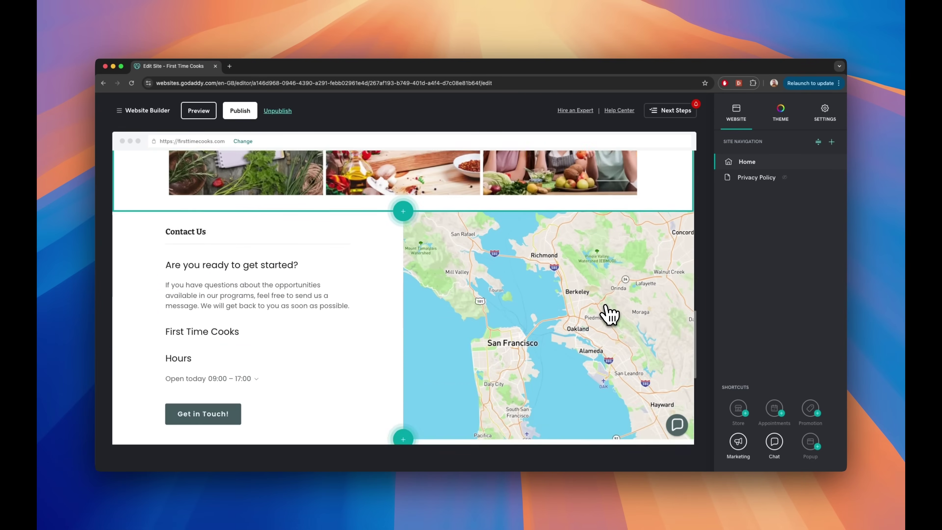
scroll(601, 319, "up", 20)
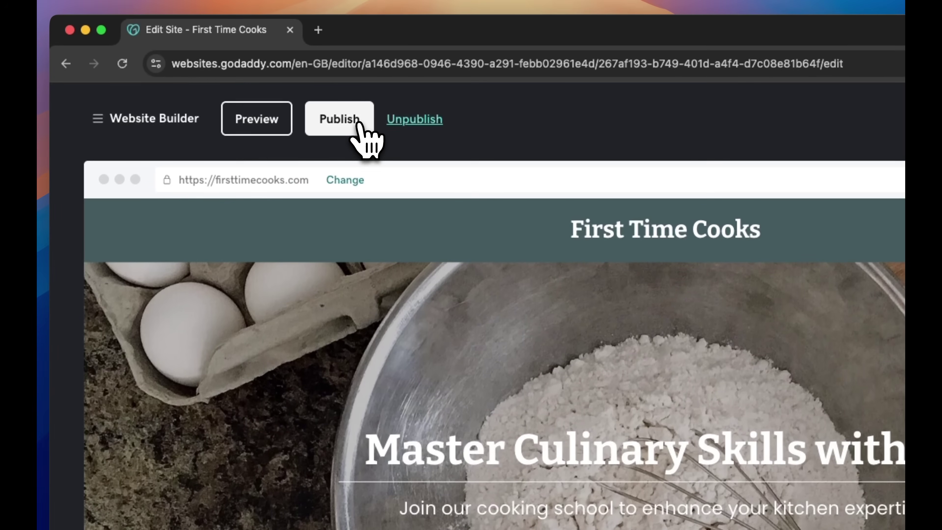
- Save and publish the site to firsttimecooks.com, then browse the live site
left_click(240, 110)
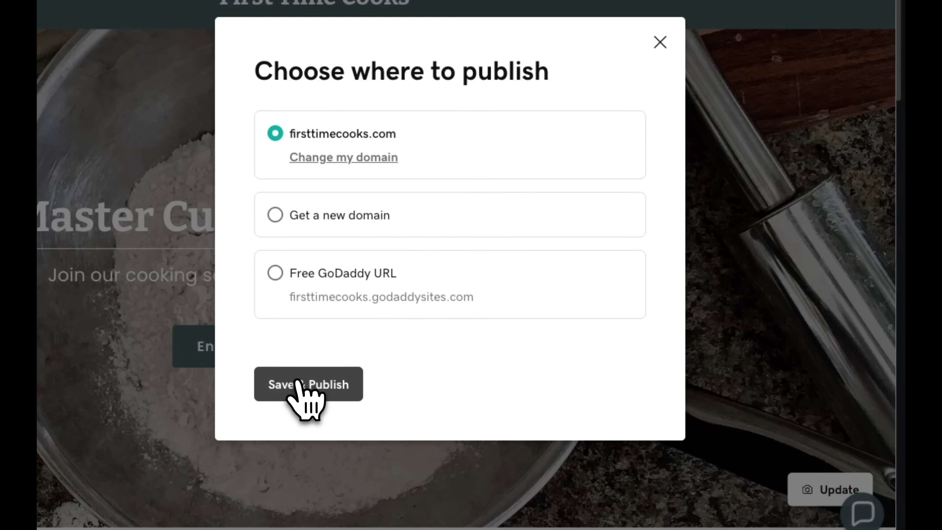
left_click(309, 391)
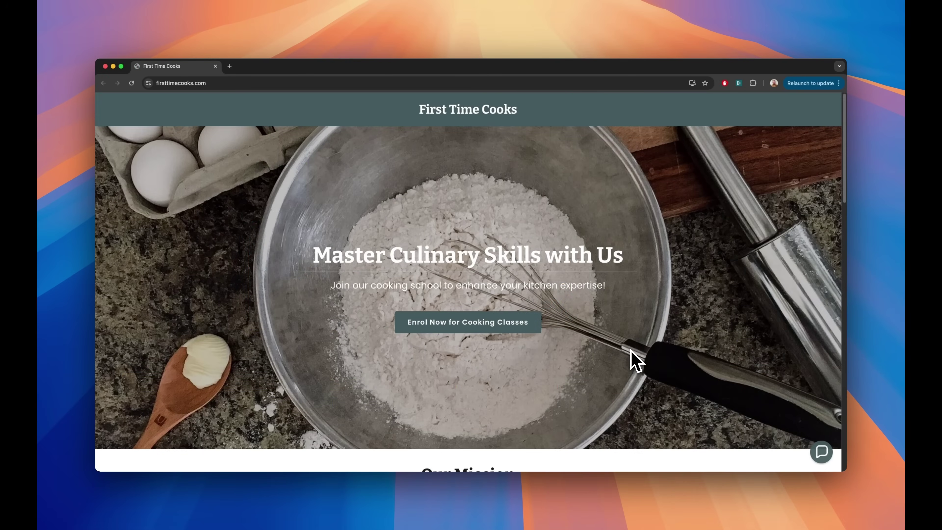
scroll(651, 355, "down", 10)
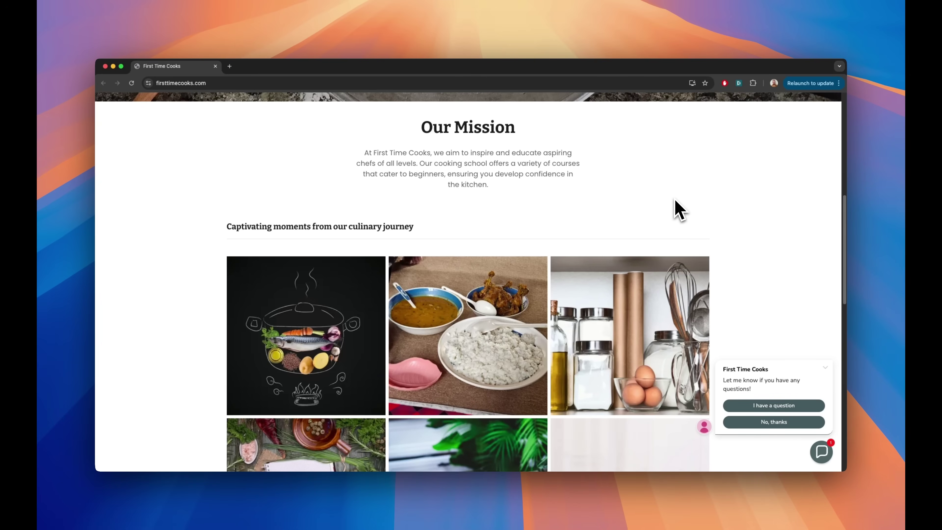
scroll(677, 209, "down", 3)
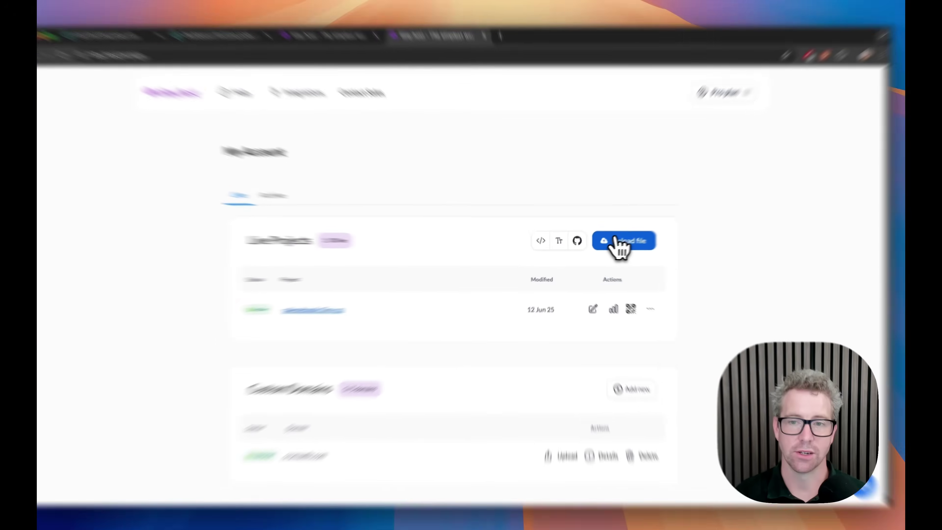
- Upload index.html from the Cooking website folder and publish it publicly at magenta-bathsheba-80.tiiny.co
left_click(612, 243)
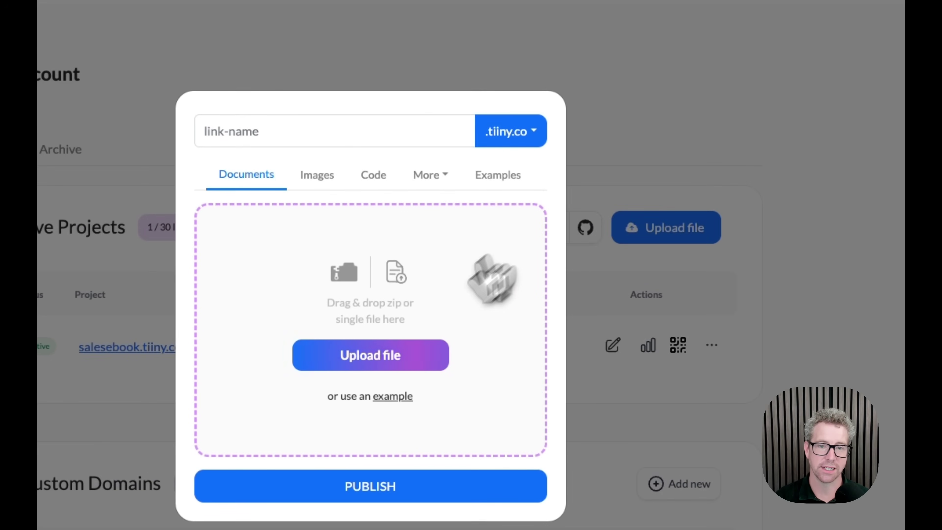
left_click(436, 356)
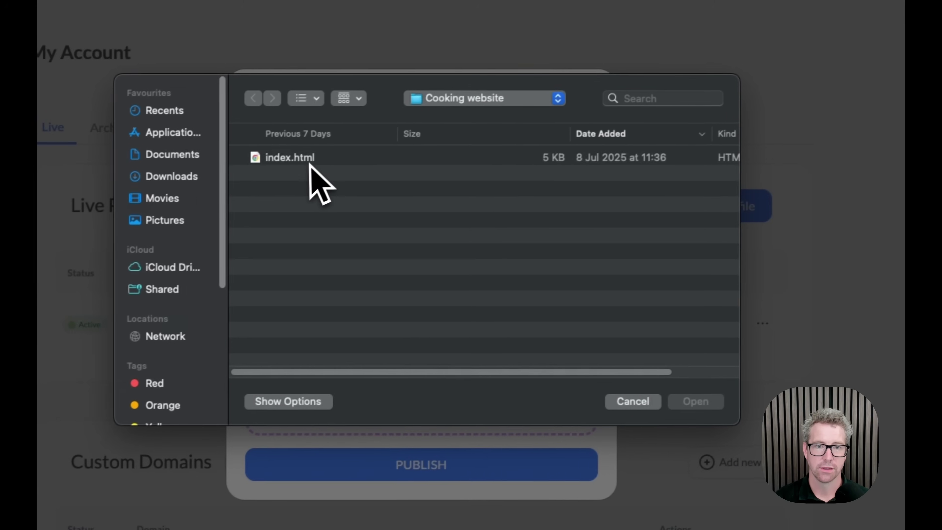
left_click(256, 181)
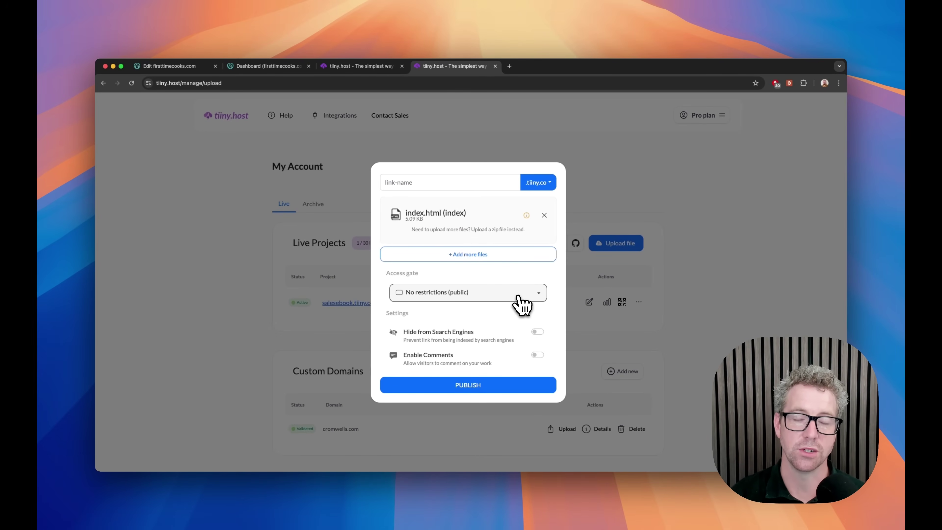
left_click(519, 297)
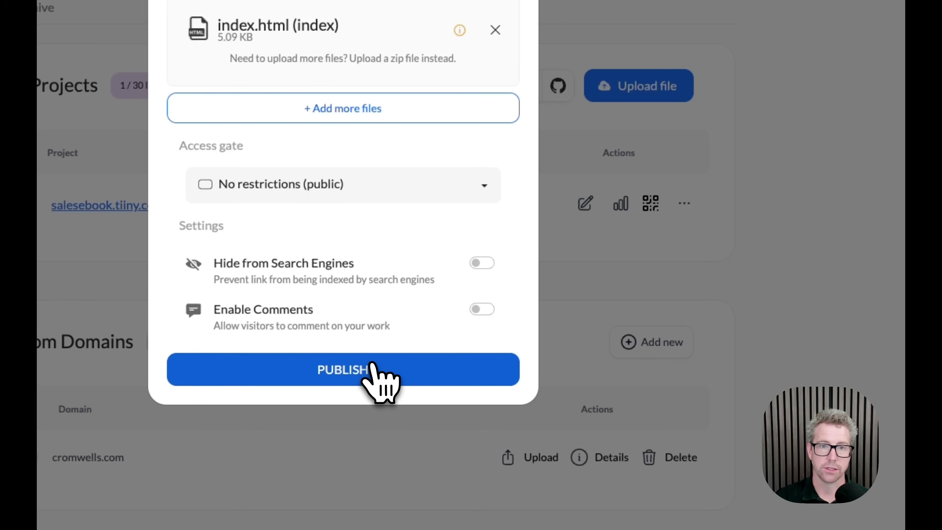
left_click(483, 384)
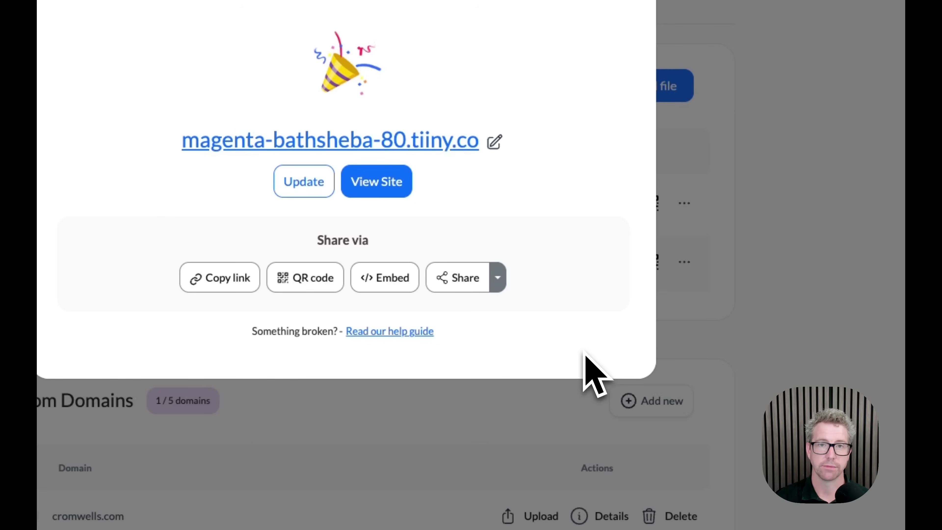
- View the new recipe site, then choose Publish to custom domain from the project's menu
left_click(442, 143)
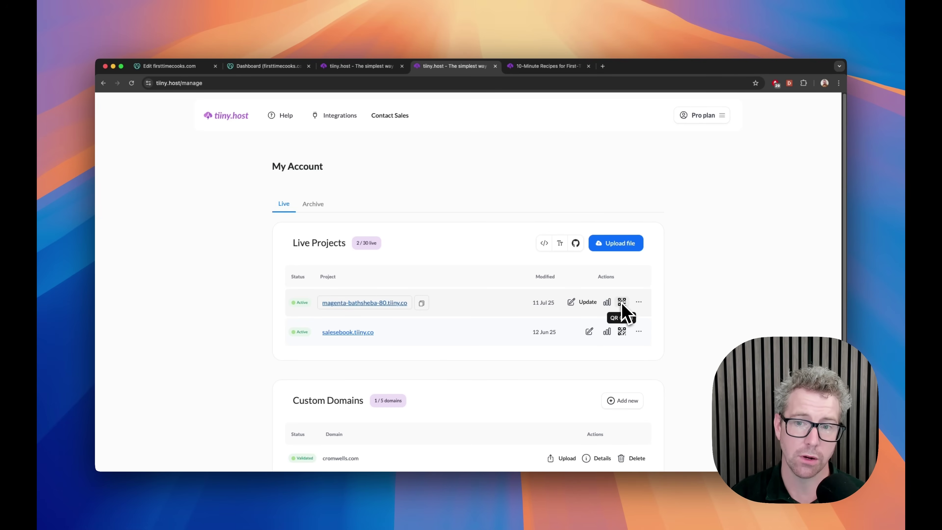
left_click(636, 302)
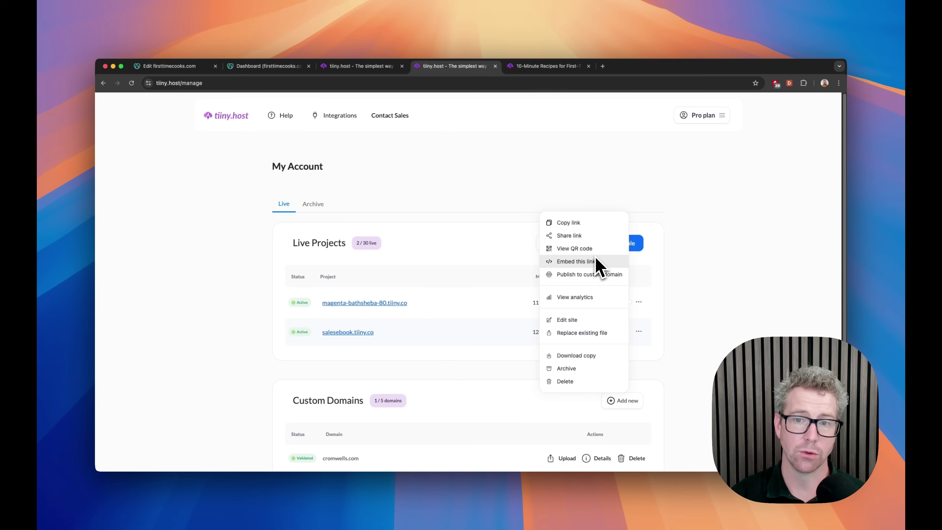
left_click(507, 265)
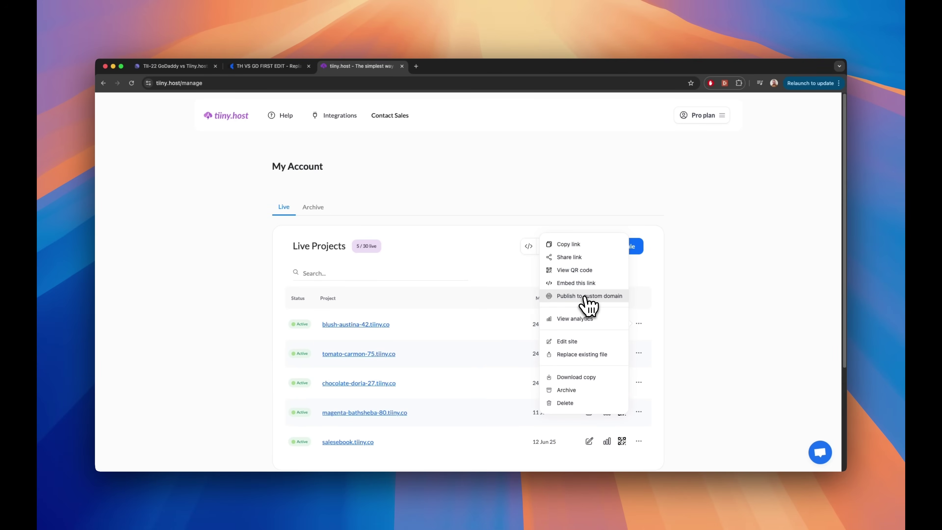
left_click(586, 299)
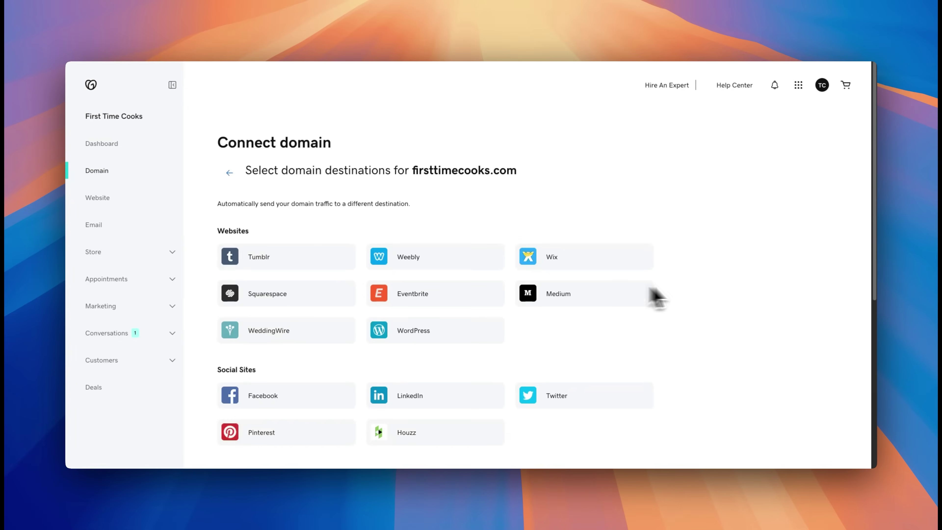
- Begin entering an http forwarding address for firsttimecooks.com under Forward To Any Site
scroll(664, 320, "down", 8)
left_click(544, 419)
type("ht")
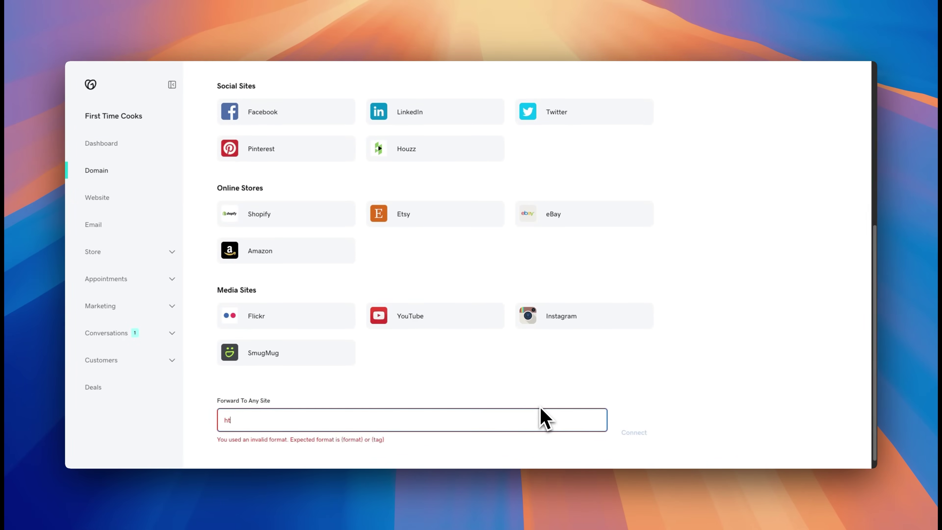
type("tp")
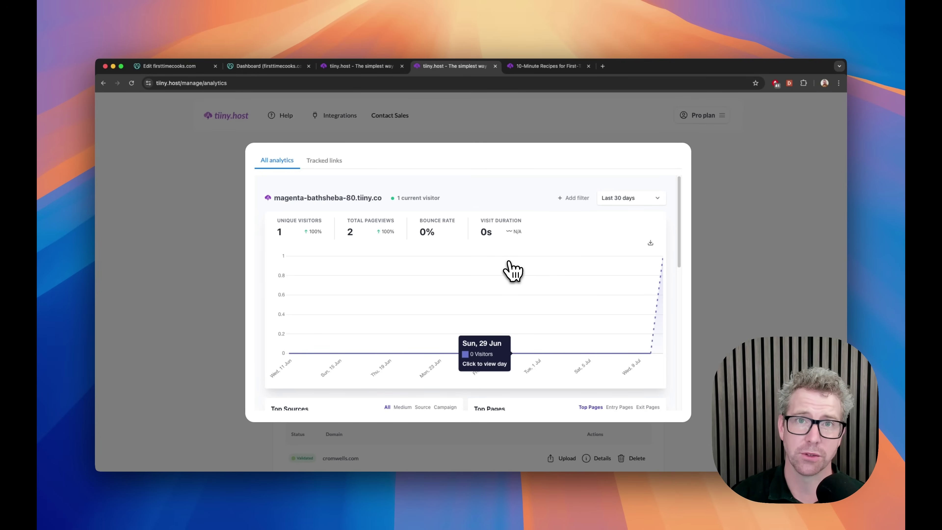
- Review the analytics through Top Sources and Top Pages to the Countries Map and desktop-only Devices panels
scroll(509, 262, "down", 1)
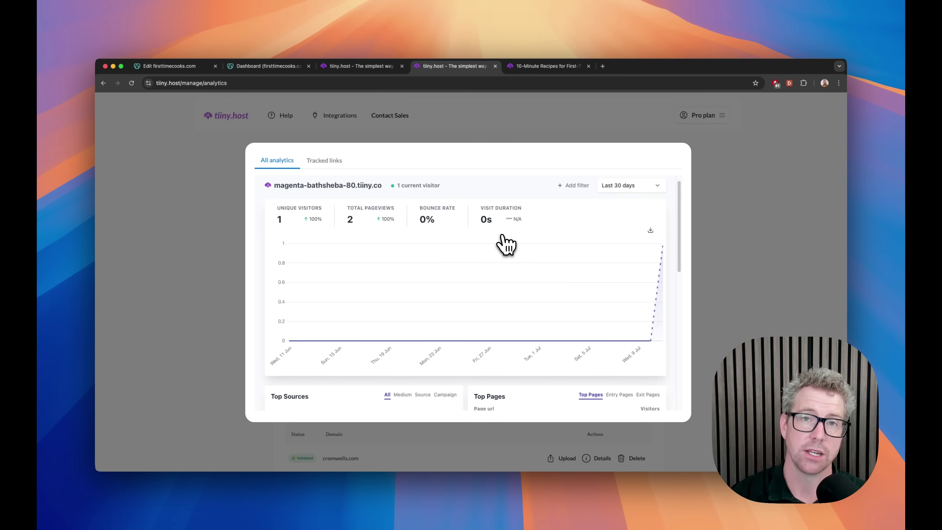
scroll(530, 235, "down", 5)
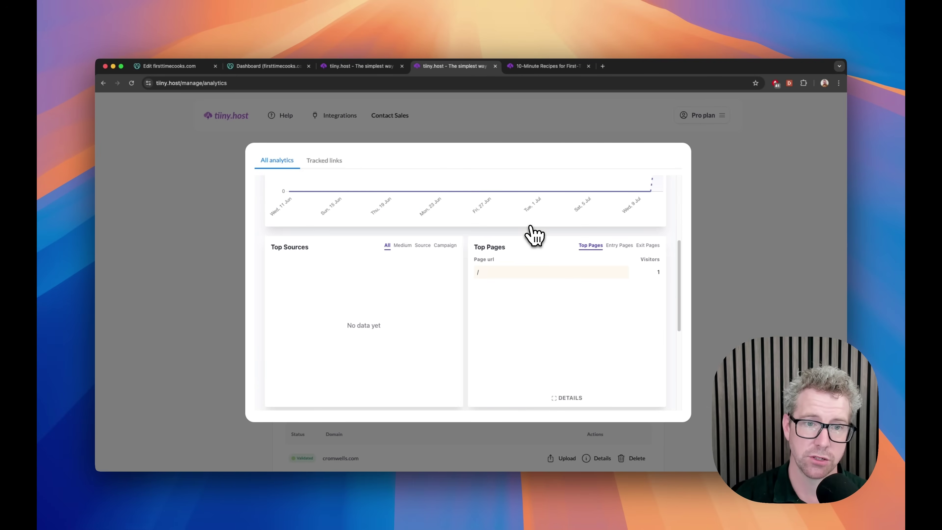
scroll(417, 286, "down", 2)
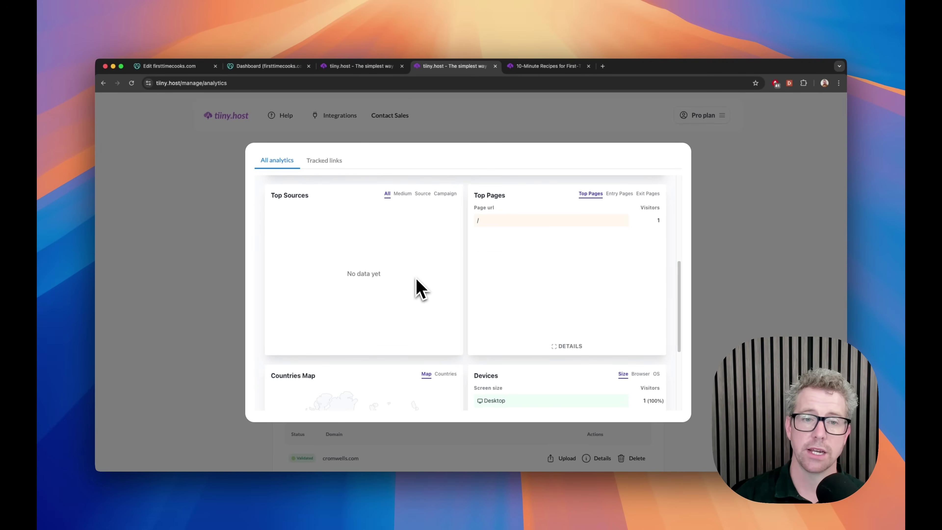
scroll(417, 279, "down", 3)
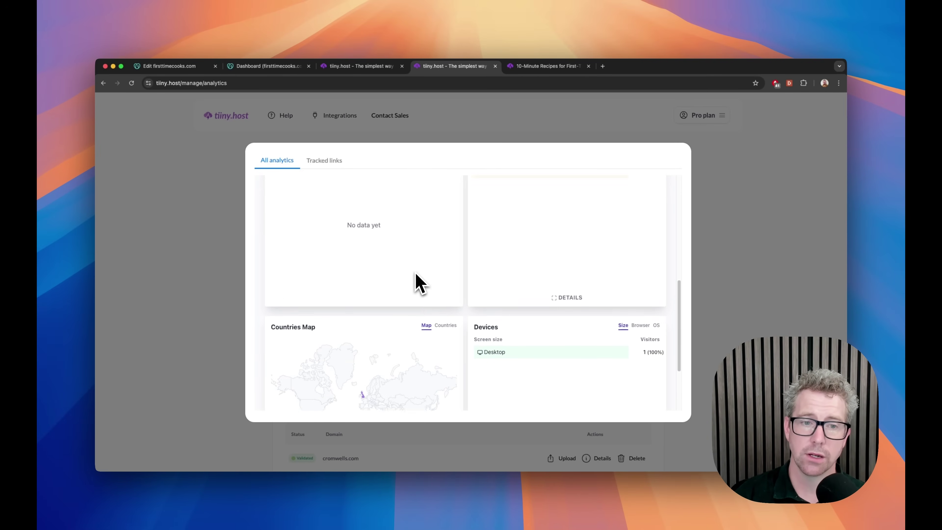
scroll(482, 294, "up", 4)
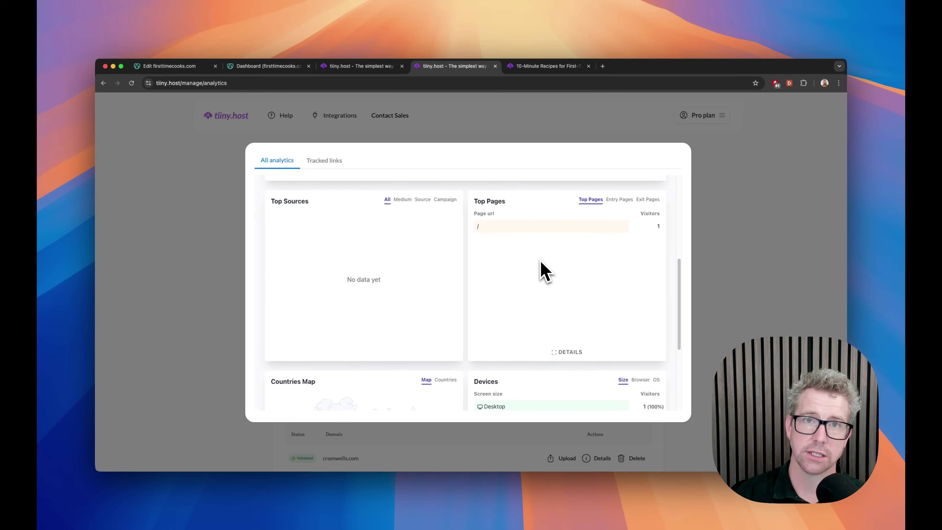
scroll(542, 267, "down", 5)
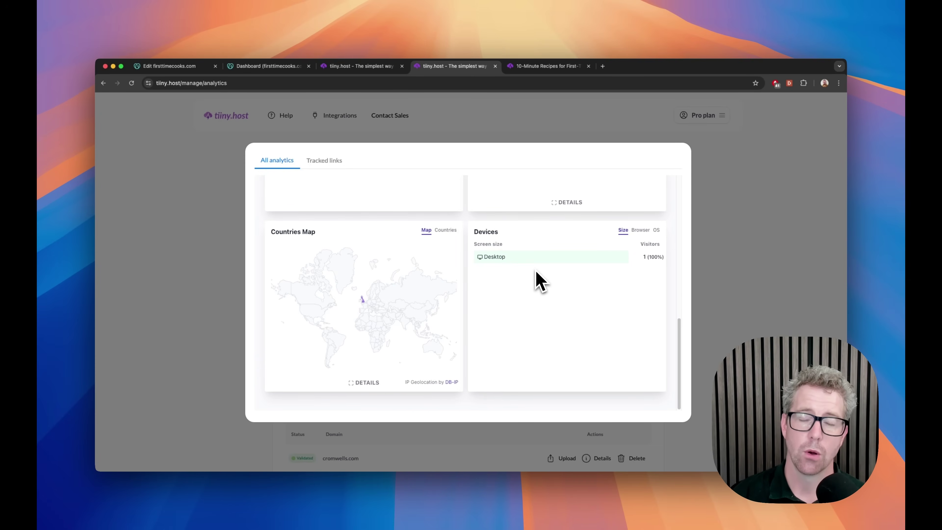
mouse_move(566, 265)
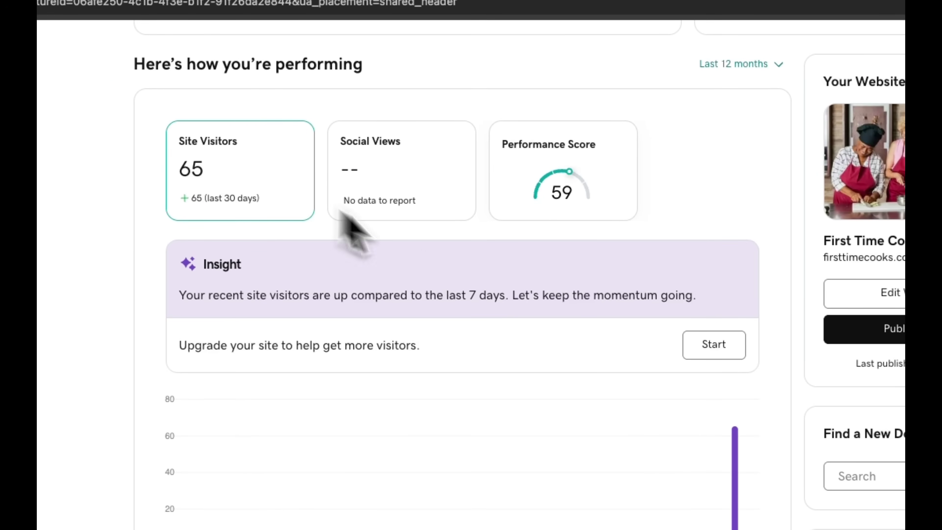
- Show the July figure in the performance chart, with all 65 site visitors arriving in July
mouse_move(735, 423)
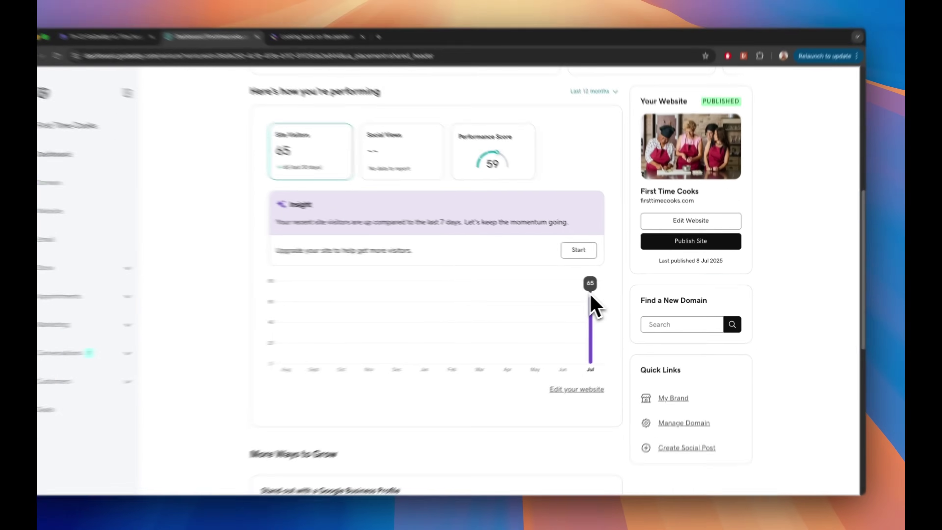